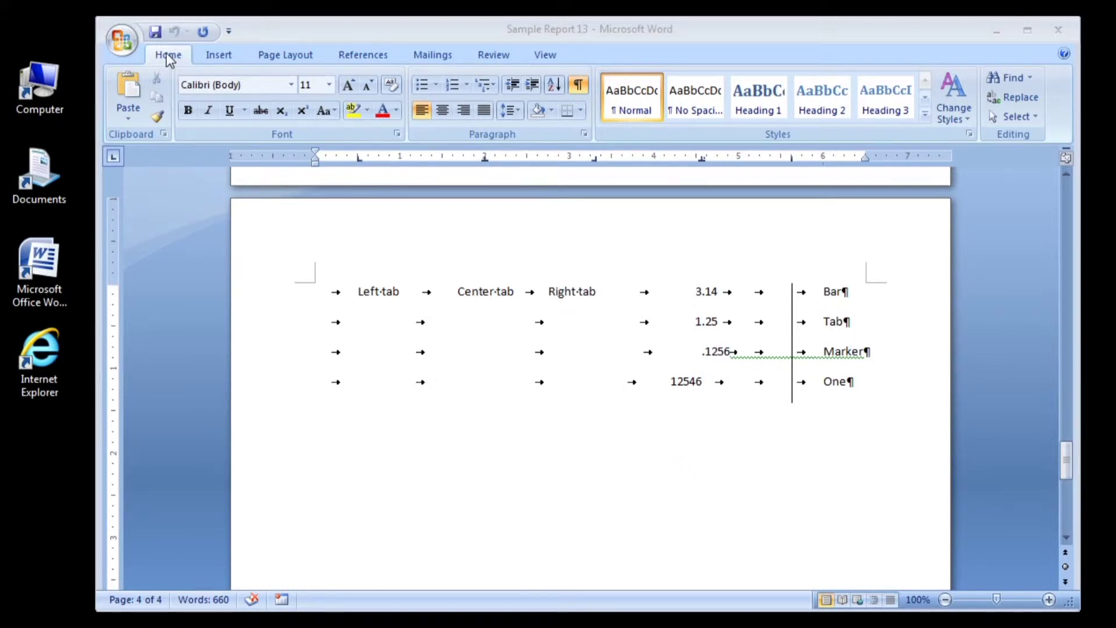
# Step: Clear all five custom tab stops from the last sample row in the Tabs dialog
pyautogui.click(583, 131)
pyautogui.click(691, 518)
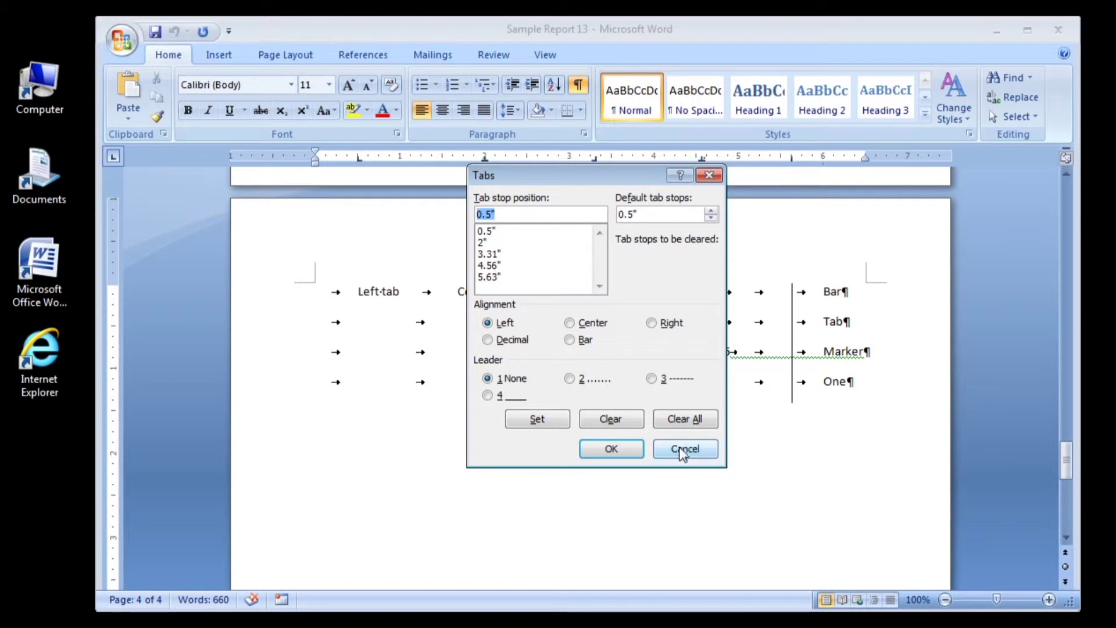
pyautogui.click(687, 421)
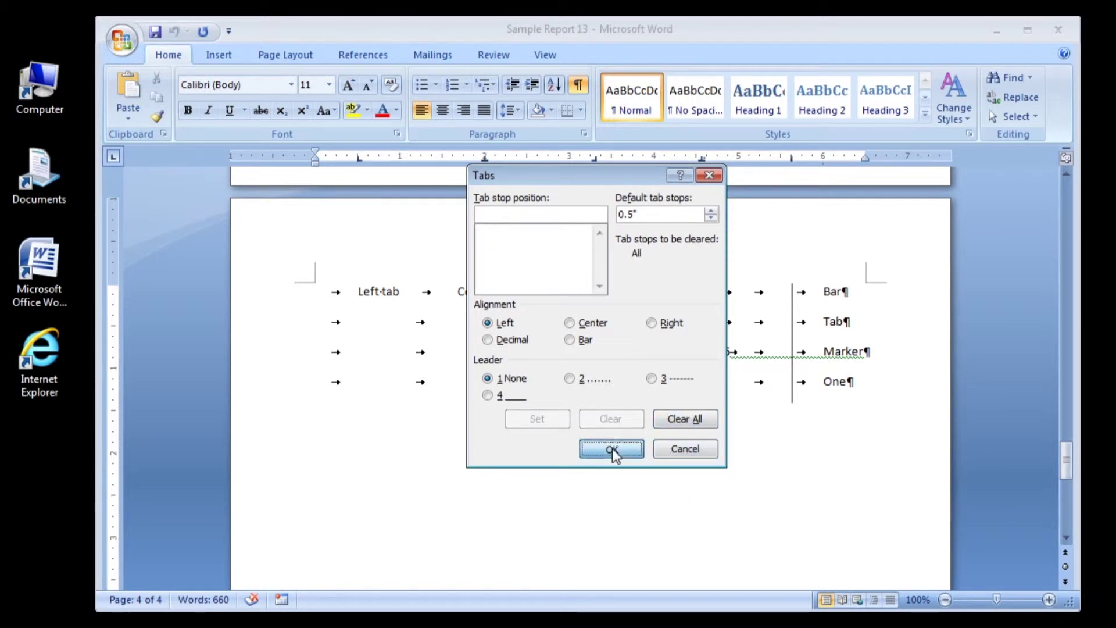
pyautogui.click(612, 449)
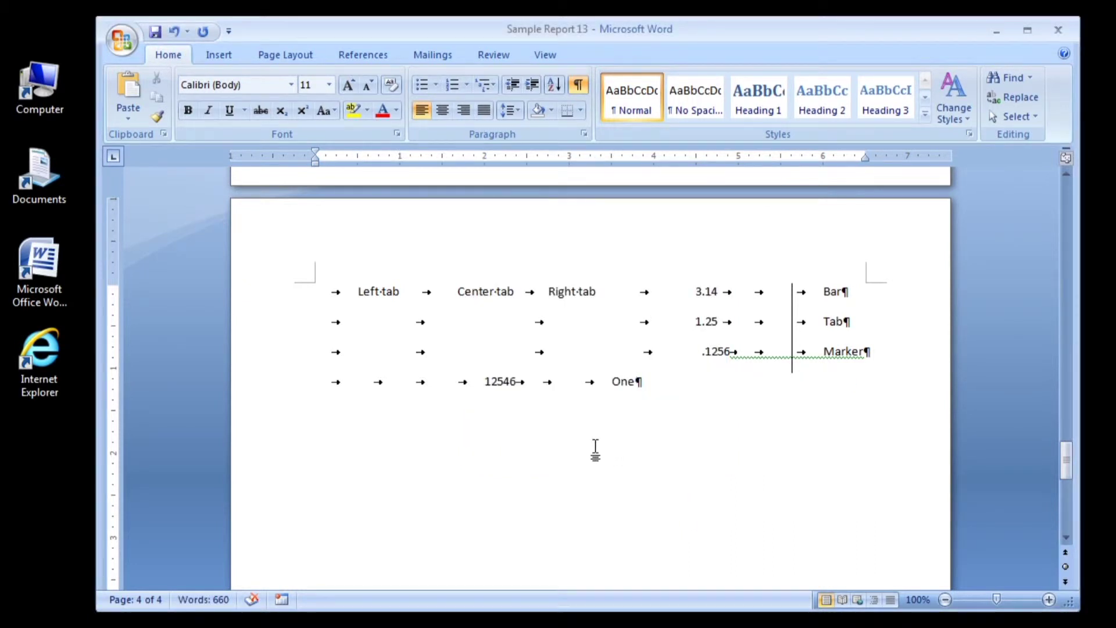
# Step: Delete the four rows of tab sample text from page 4
pyautogui.moveTo(330, 294); pyautogui.dragTo(713, 389)
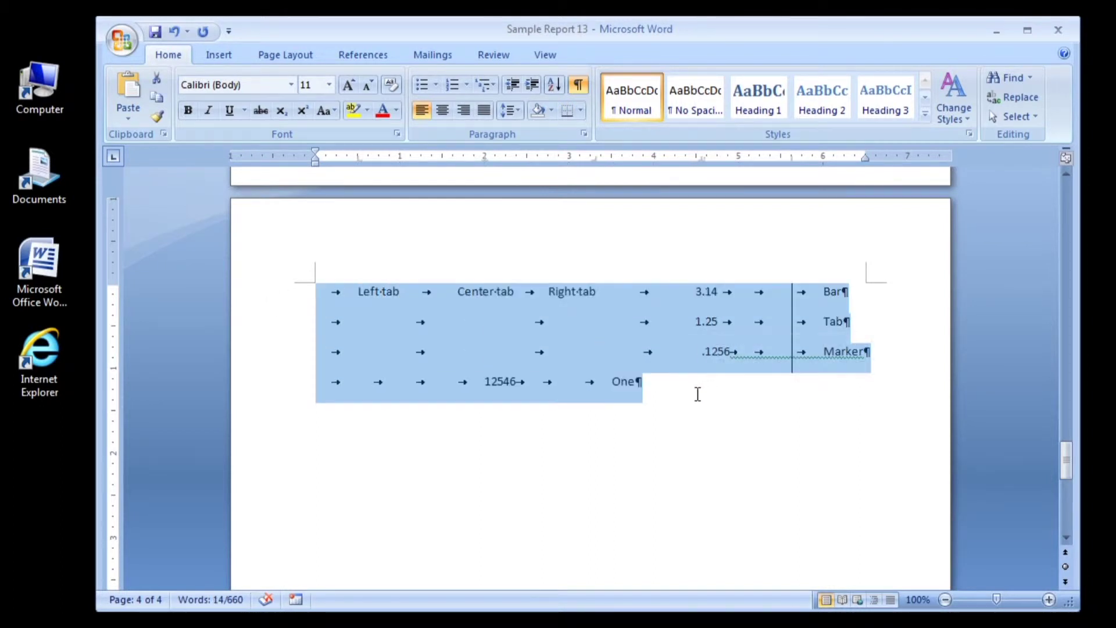
pyautogui.press('Delete')
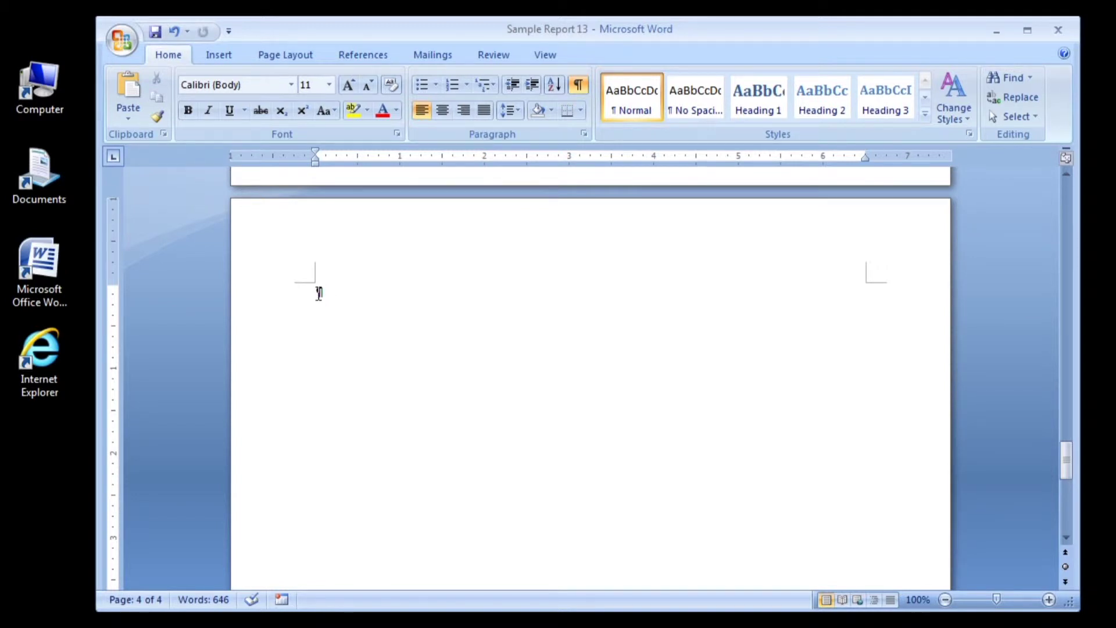
# Step: Add an 'Employee Roster' heading in Heading 1 style on the empty line
pyautogui.click(744, 104)
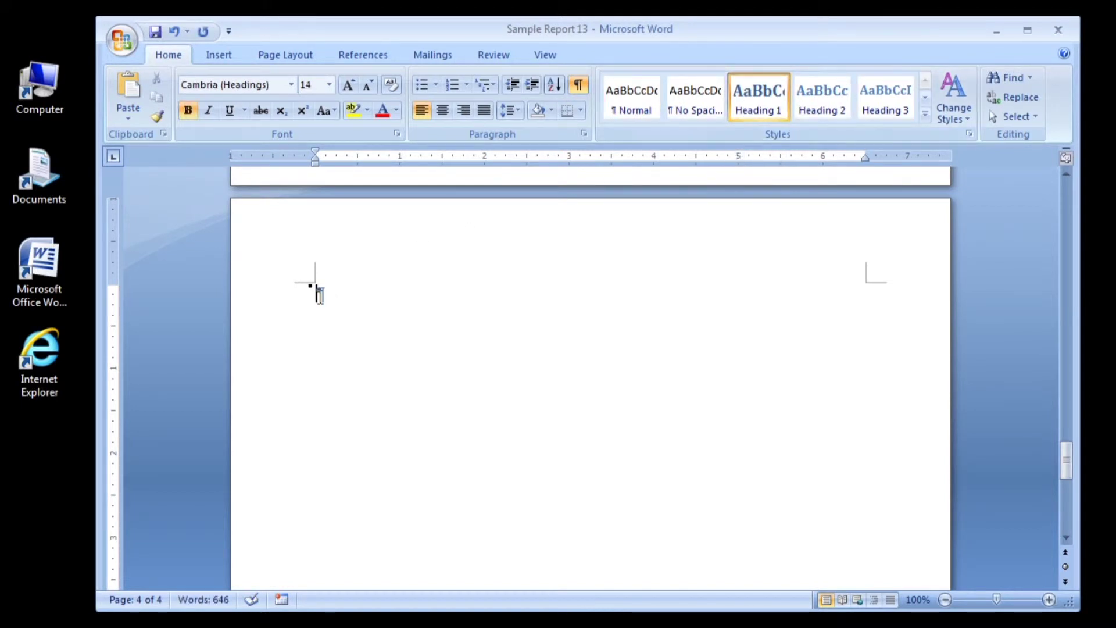
pyautogui.write('Endn')
pyautogui.write('ployee Ros')
pyautogui.write('ter')
pyautogui.press('Return')
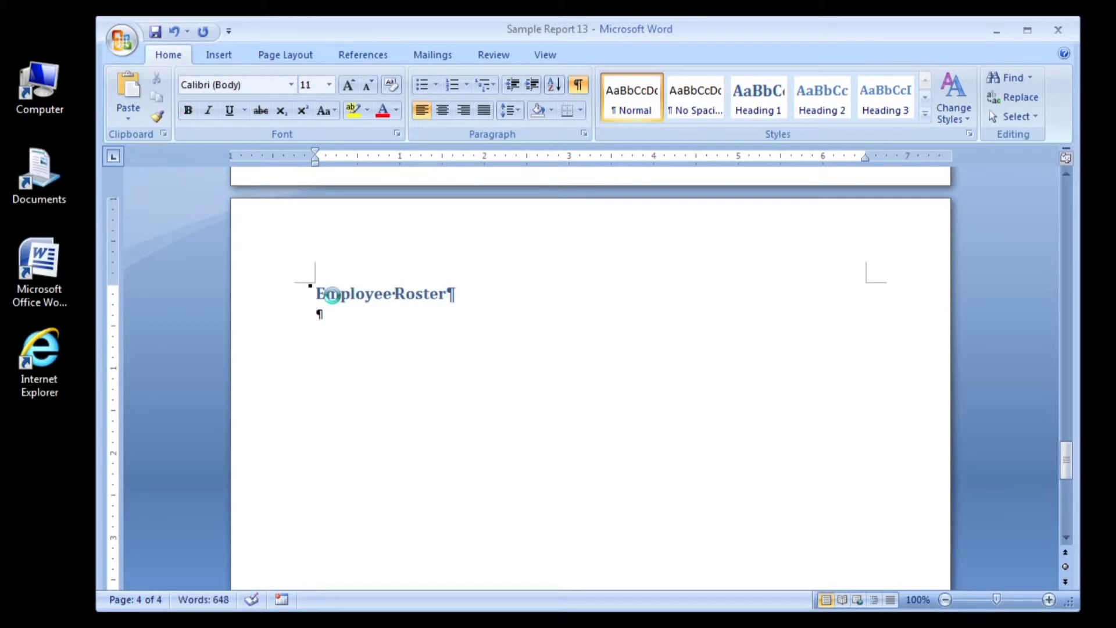
# Step: Add the first employee's name, a tab, and the title 'Owner', ending with a line break
pyautogui.write('John Smith')
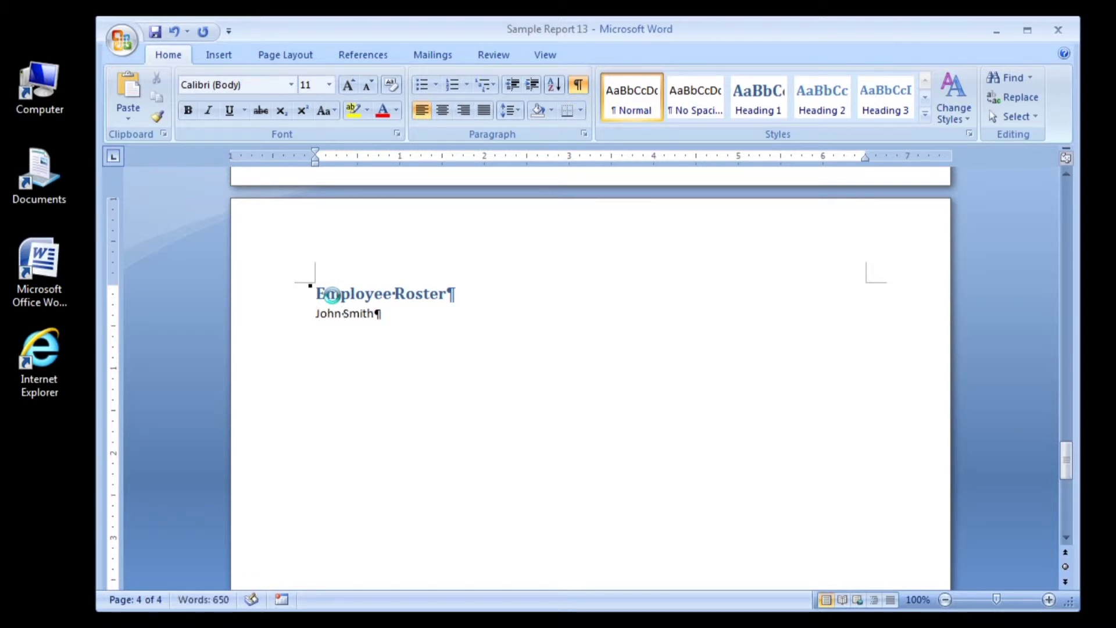
pyautogui.press('Tab')
pyautogui.write('Owner')
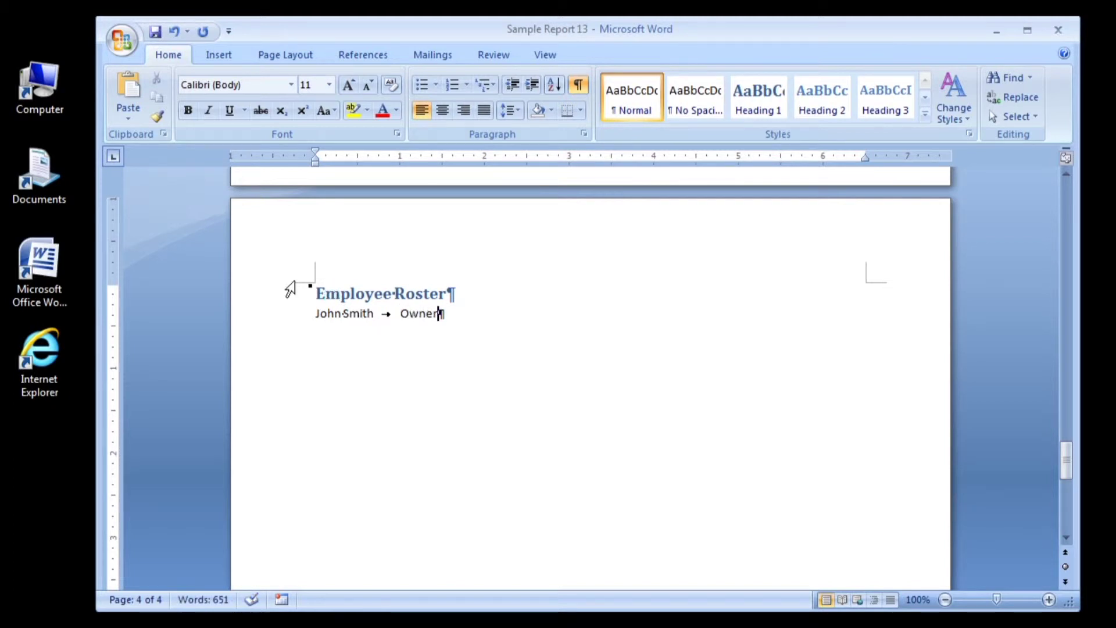
pyautogui.hotkey('shift', 'Return')
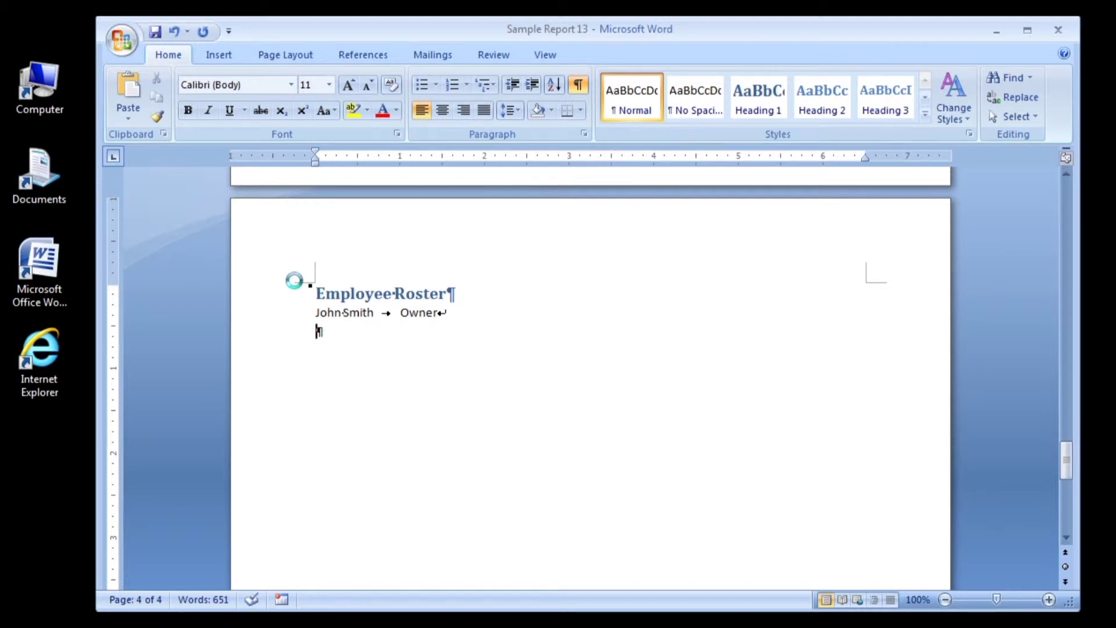
# Step: Add two employee lines with tab-separated titles 'Manager' and 'Cook'
pyautogui.press('Tab')
pyautogui.write('Manager')
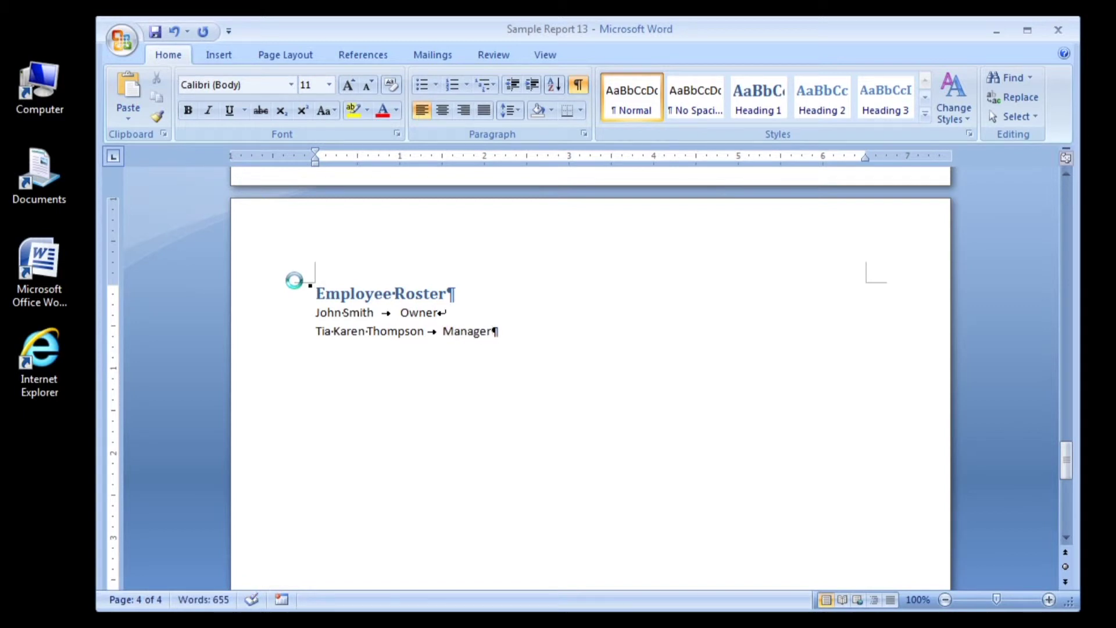
pyautogui.hotkey('shift', 'Return')
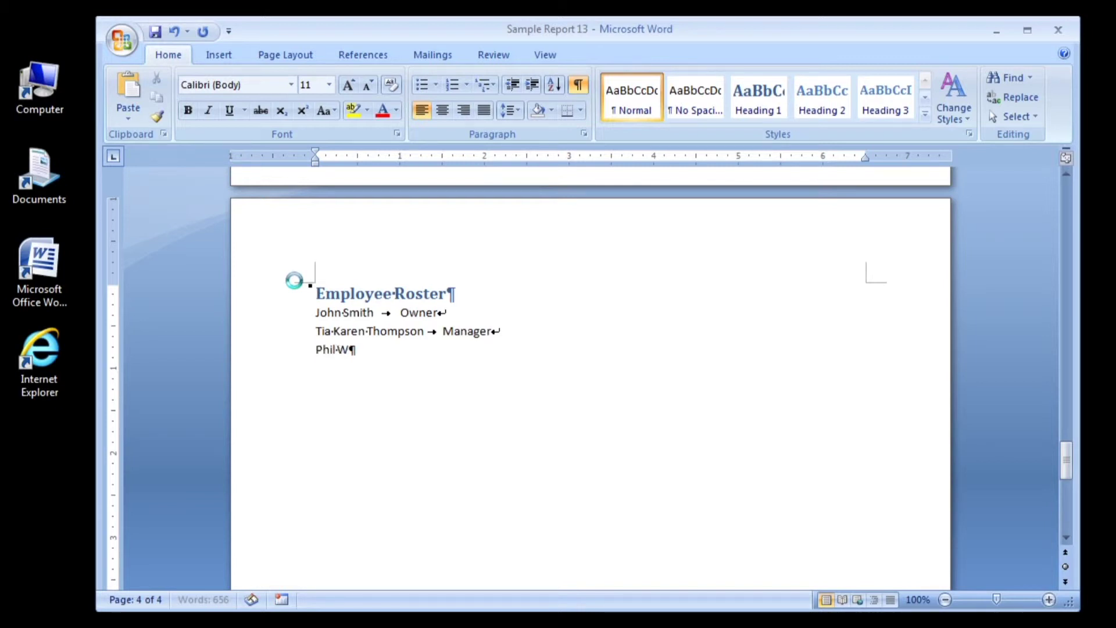
pyautogui.press('Tab')
pyautogui.write('Cook')
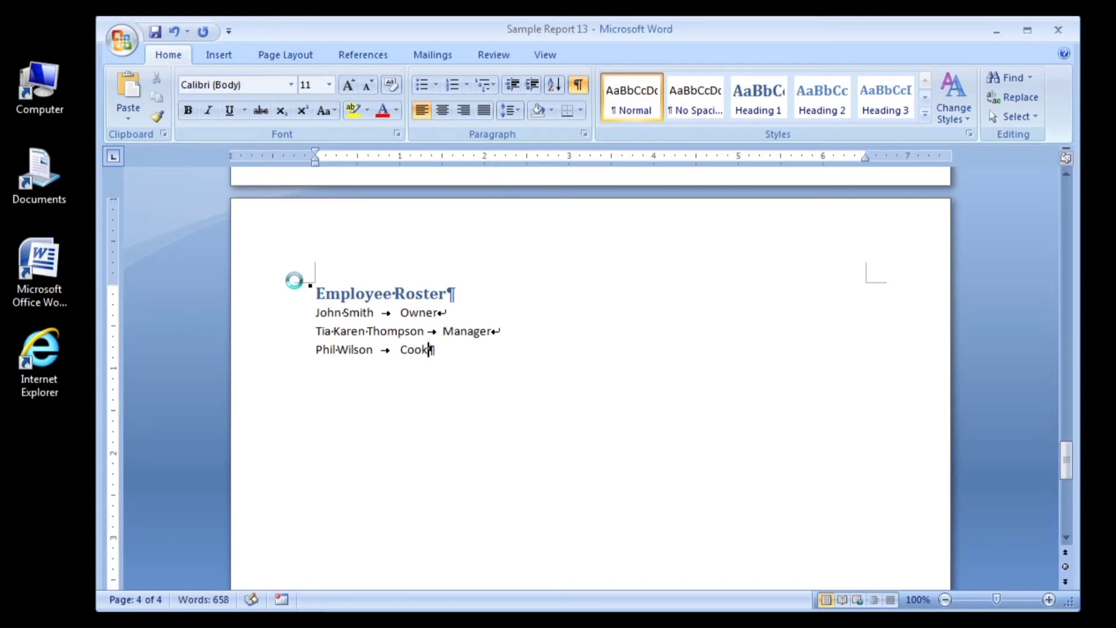
pyautogui.hotkey('shift', 'Return')
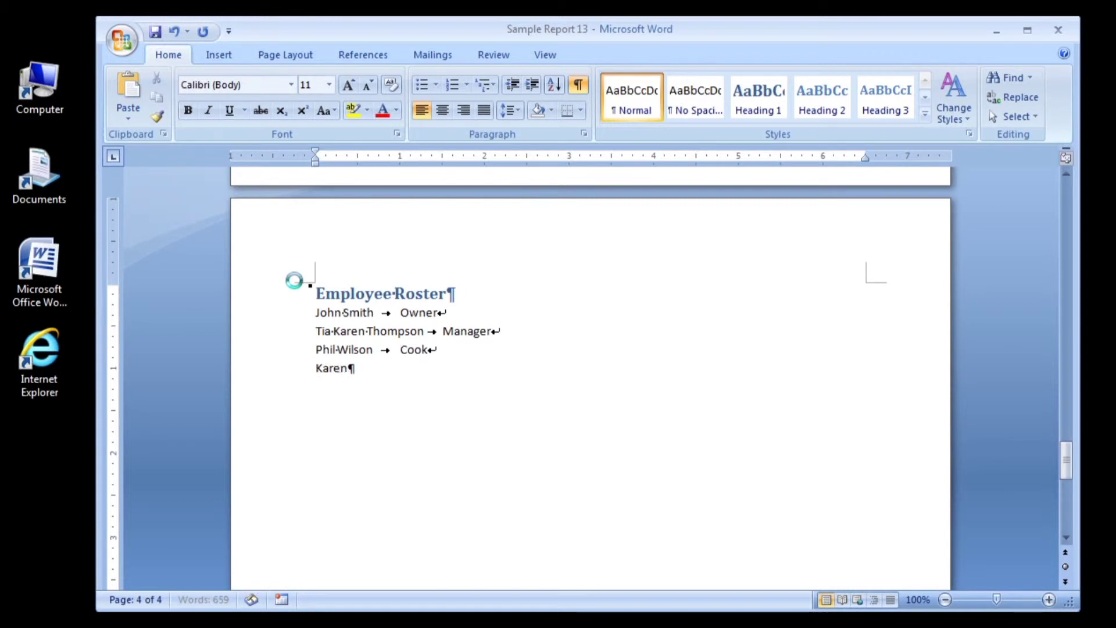
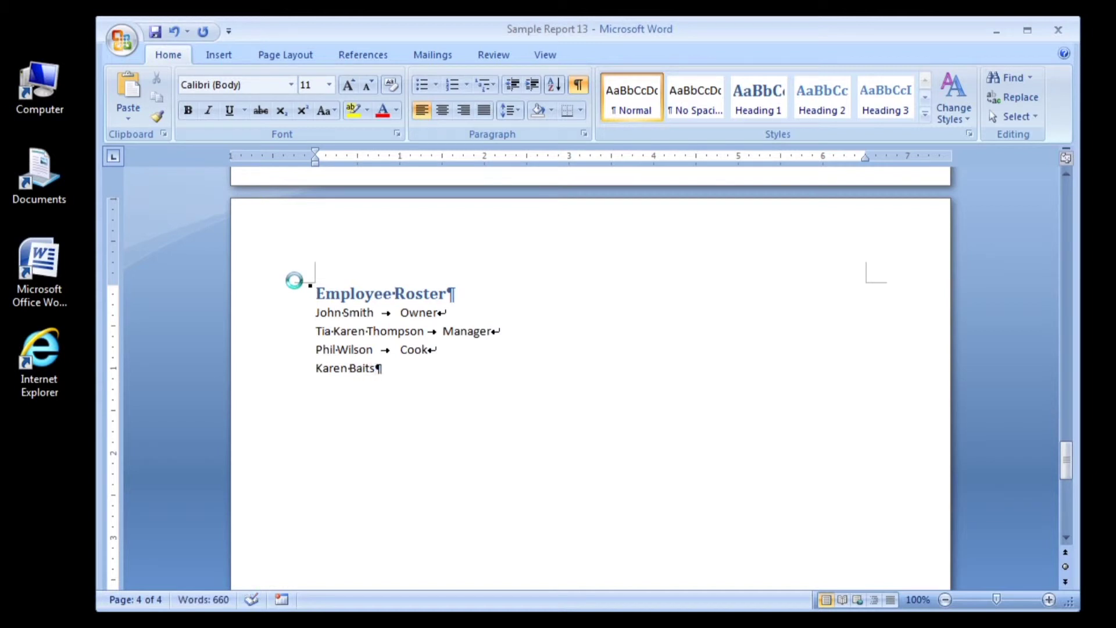
# Step: Add two final employee lines titled 'Cashier' and 'Security Guard', ending the roster paragraph
pyautogui.press('Tab')
pyautogui.write('Cashier')
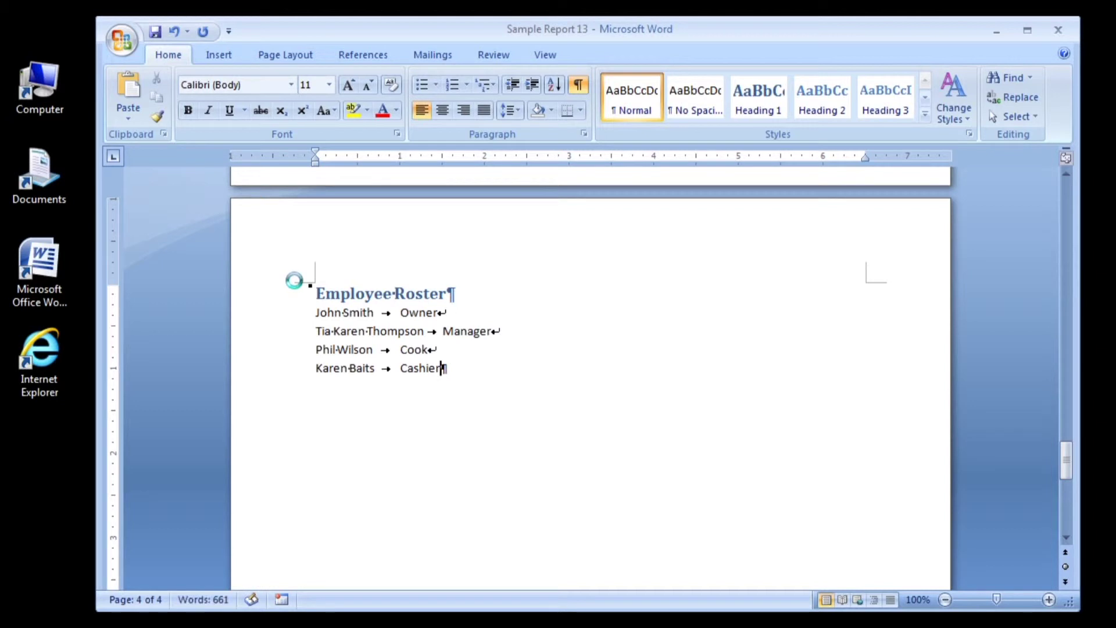
pyautogui.hotkey('shift', 'Return')
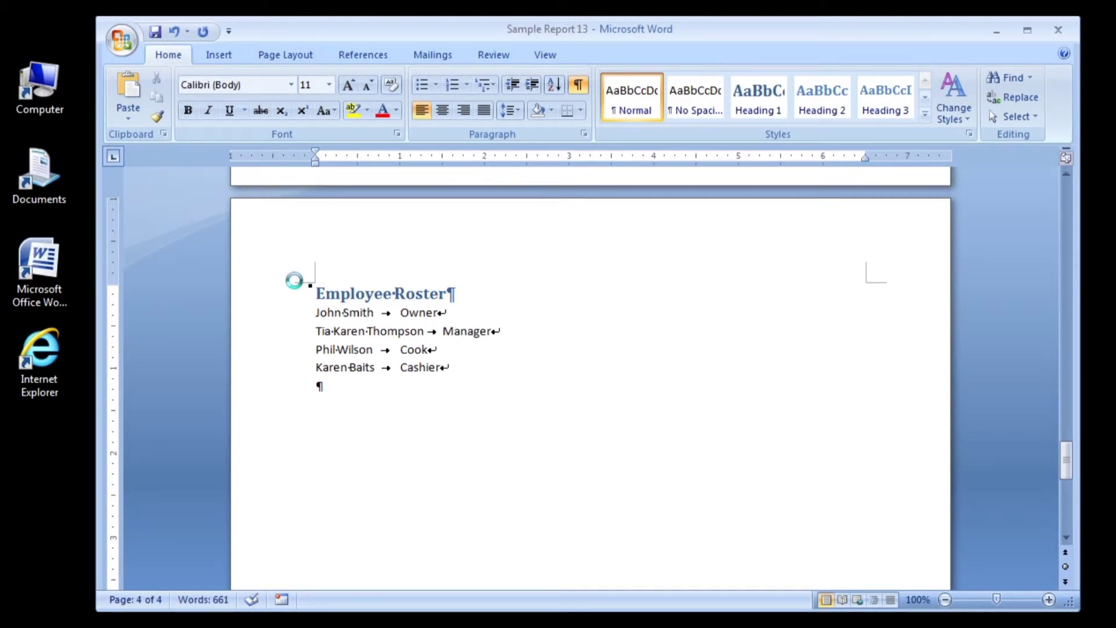
pyautogui.write('Chuck')
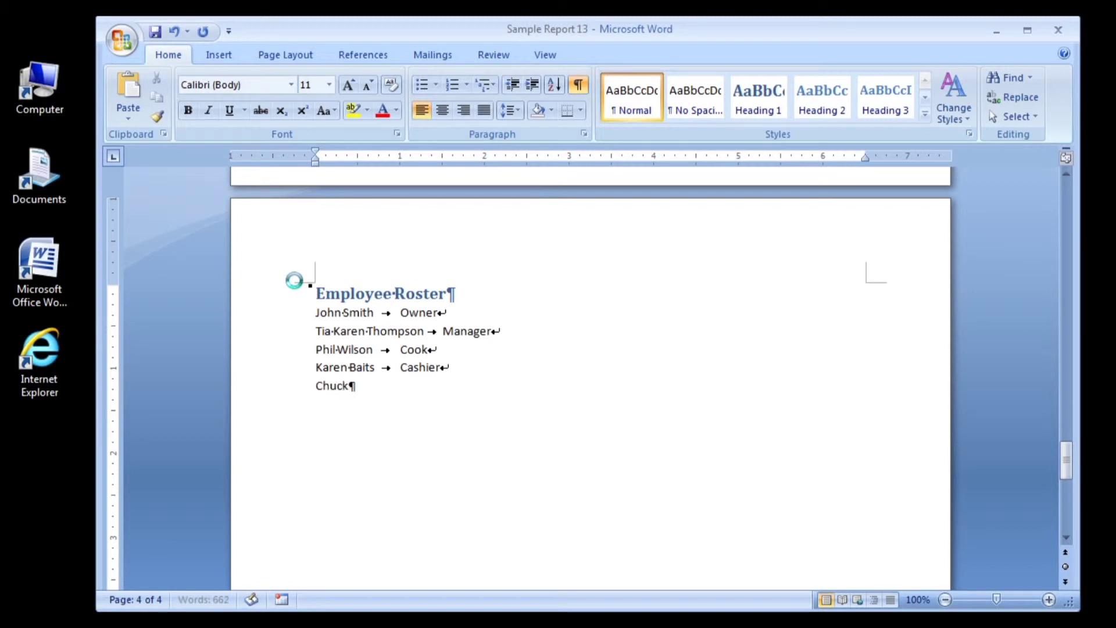
pyautogui.write(' Norris')
pyautogui.press('Tab')
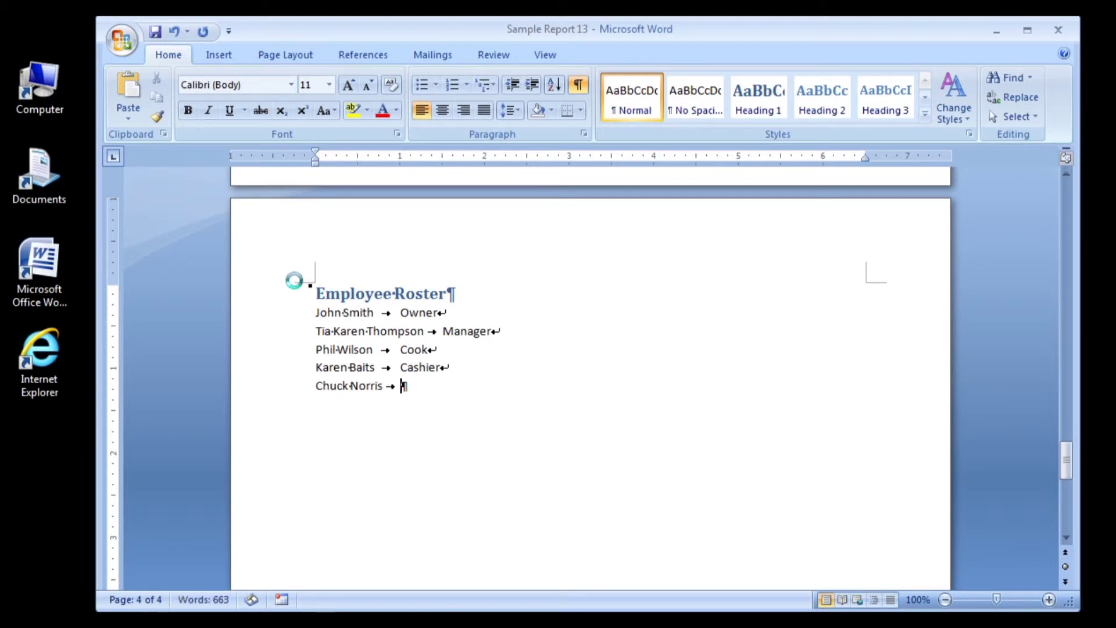
pyautogui.write('Security Guard')
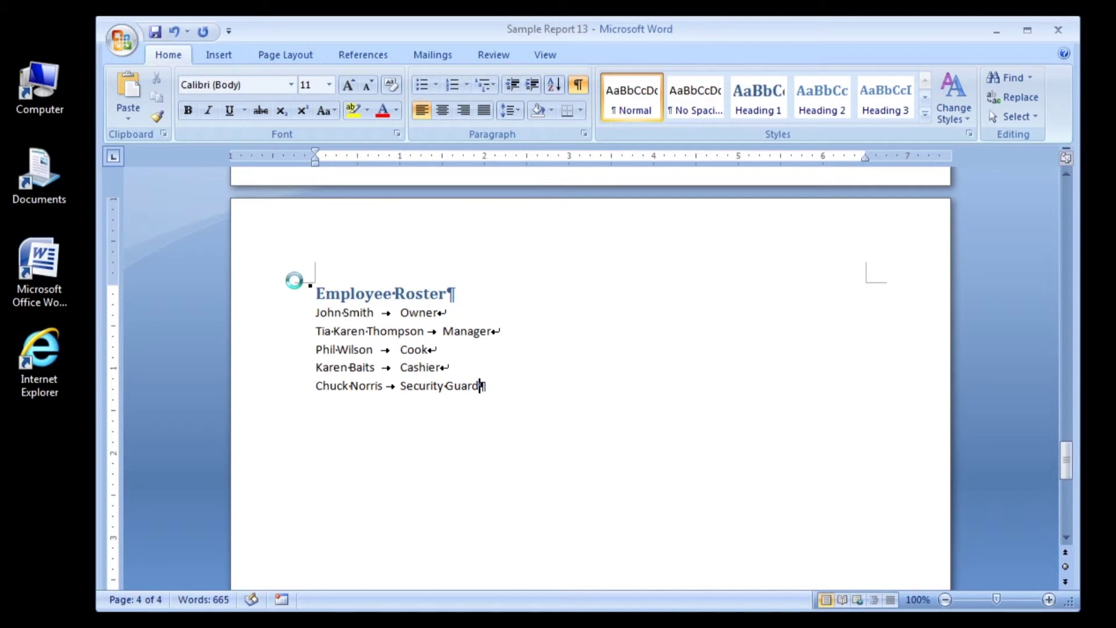
pyautogui.press('Return')
# Step: Set a left tab stop at 2" on the ruler to line up the job titles
pyautogui.click(484, 156)
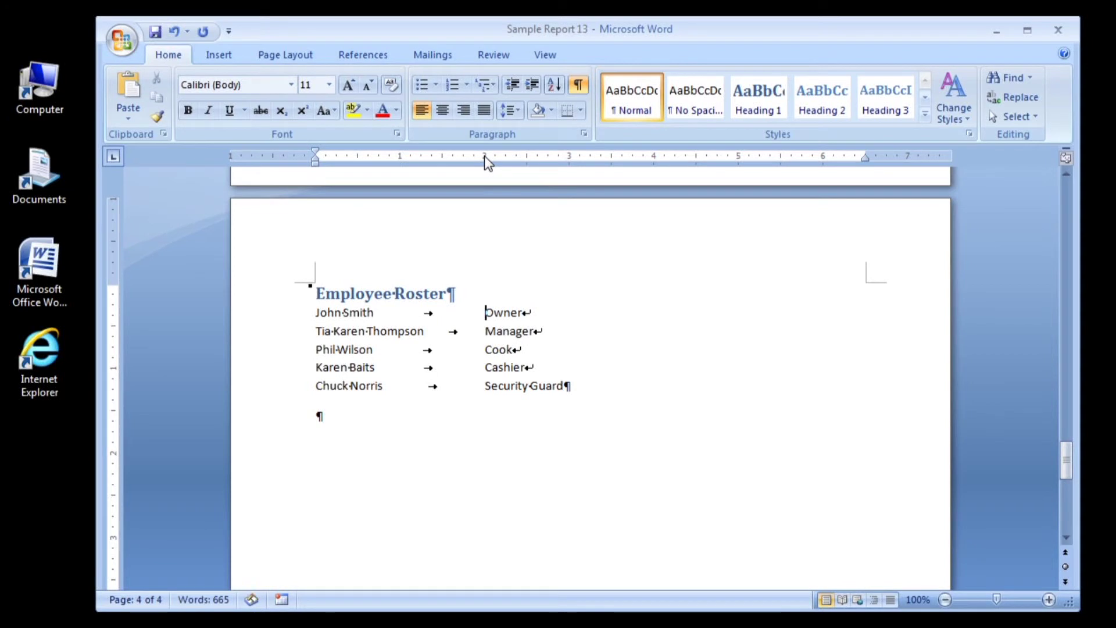